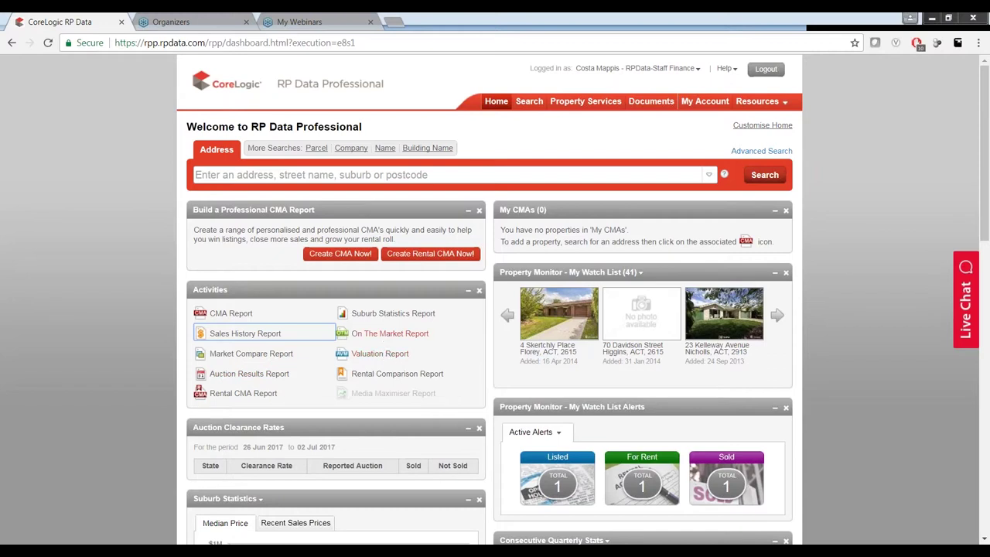
Step: Begin an On The Market Report for Castle Hill NSW 2154 by searching 'castle hi'
click(386, 334)
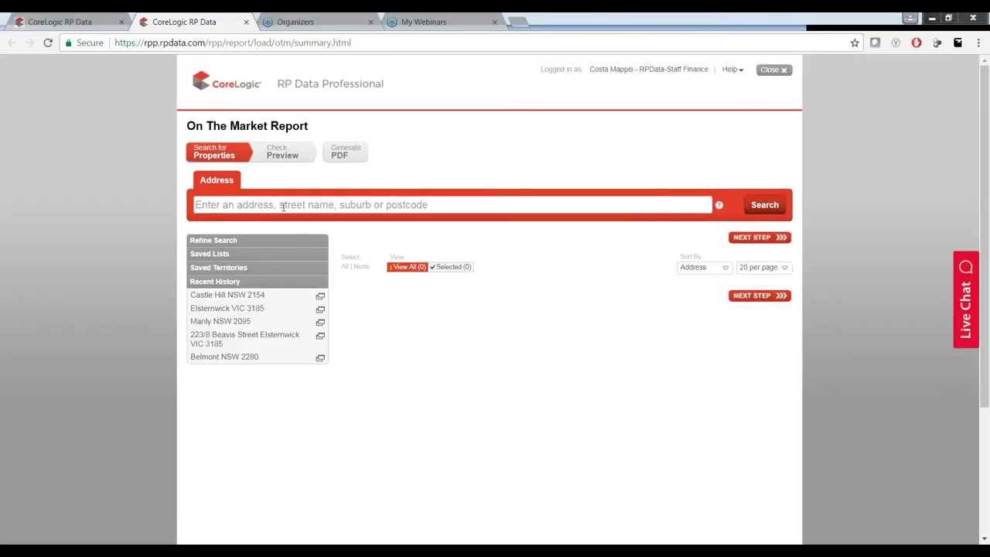
click(283, 205)
text(castle hi)
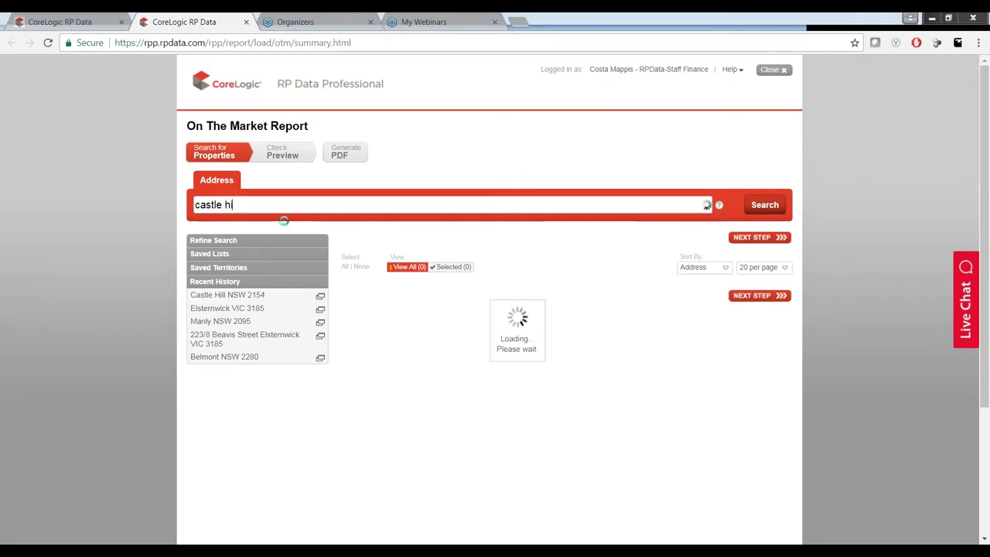
click(290, 223)
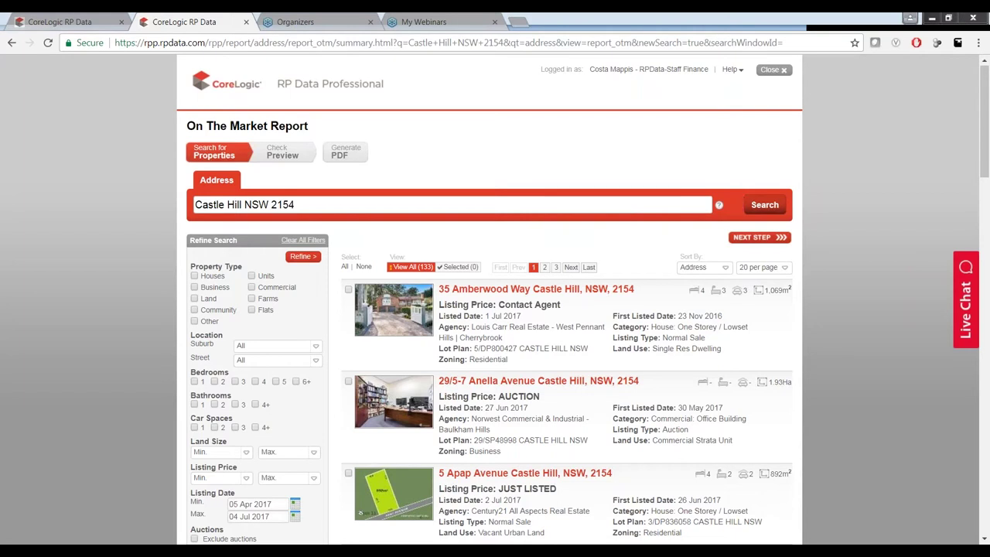
Step: Filter to houses with 3–4 beds, 1–2 baths, 1–2 cars, 600m2+ land; select all 21 results
scroll(495, 309, down, 1)
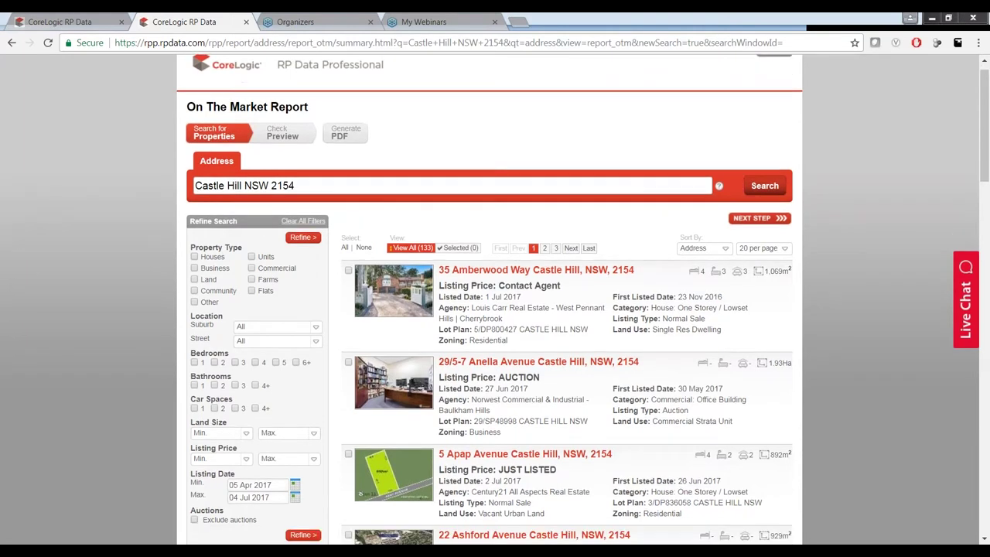
scroll(399, 218, down, 1)
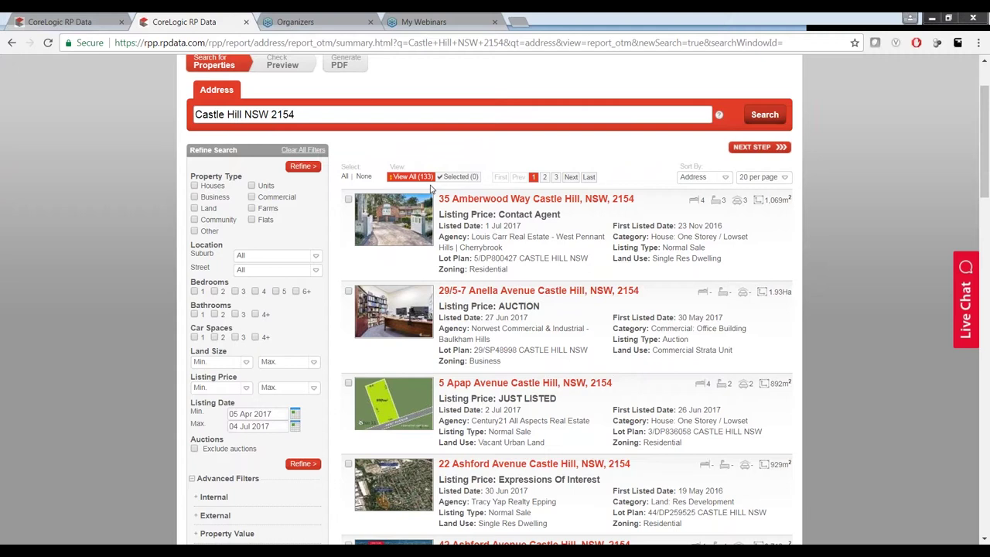
click(195, 187)
click(235, 290)
click(255, 292)
click(194, 315)
click(195, 338)
click(214, 338)
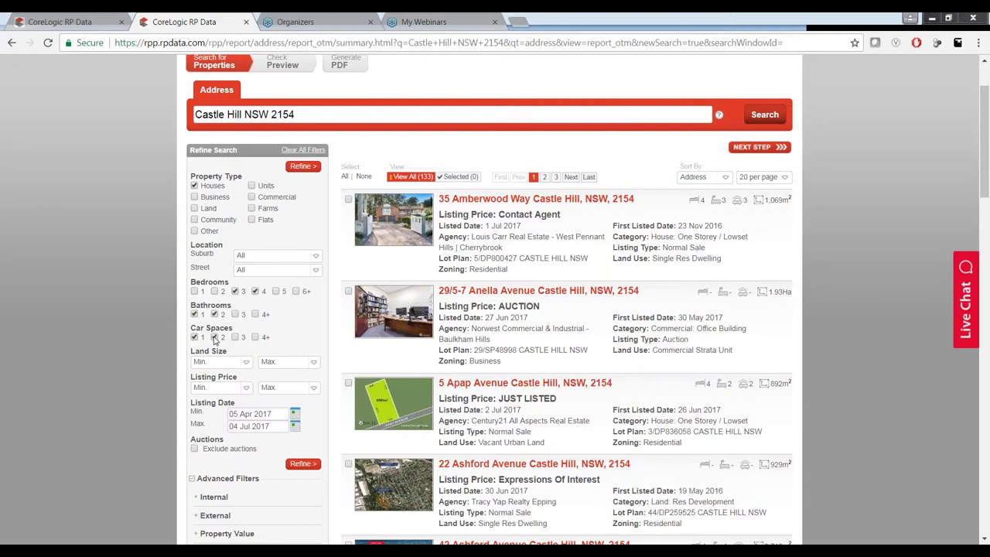
click(245, 362)
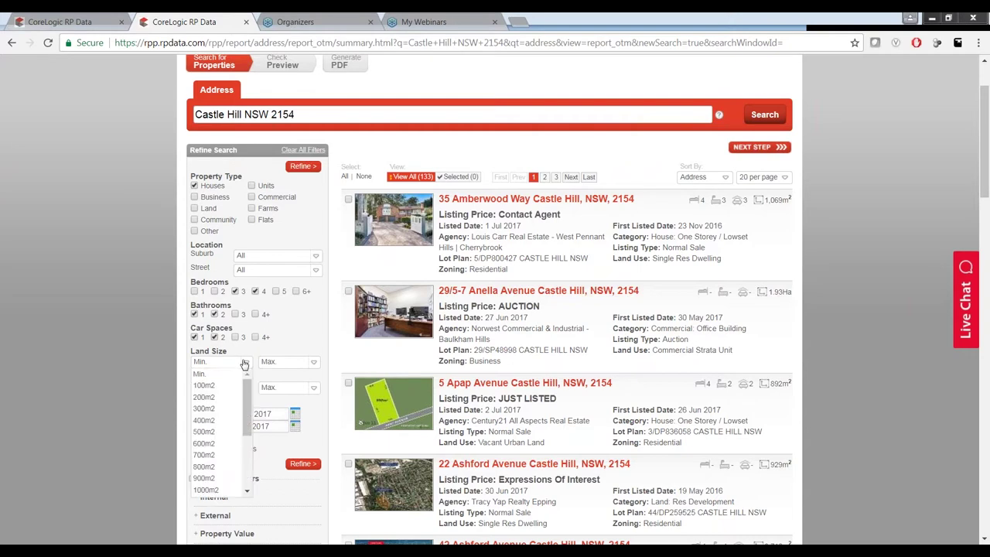
click(228, 447)
click(300, 168)
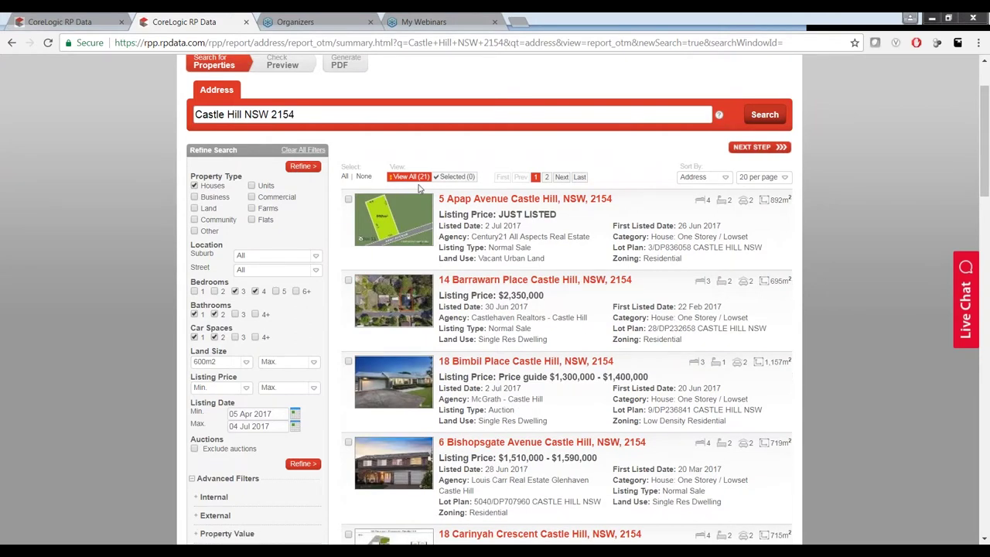
click(346, 177)
Step: Generate the report for the 21 selected houses as a PDF and save it to the Desktop
click(762, 150)
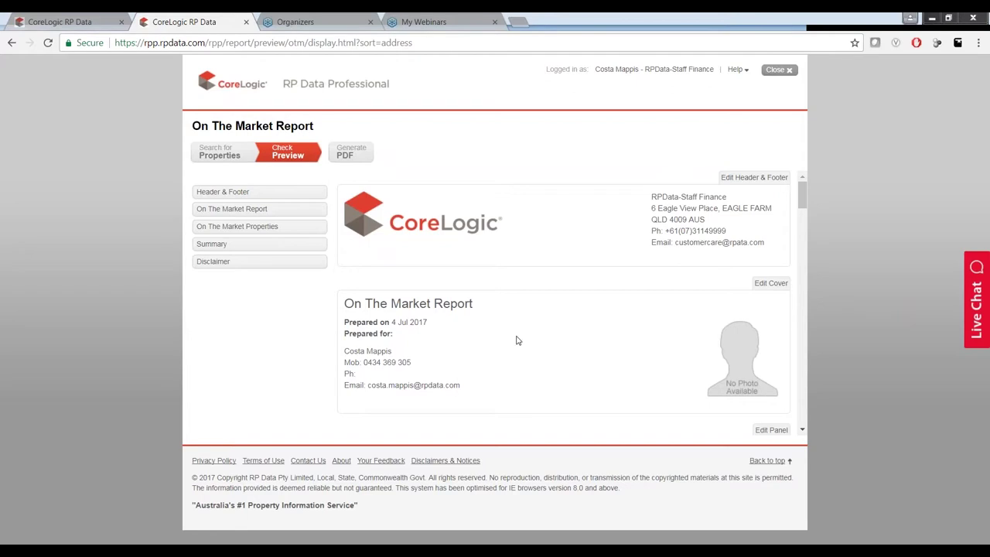
click(358, 157)
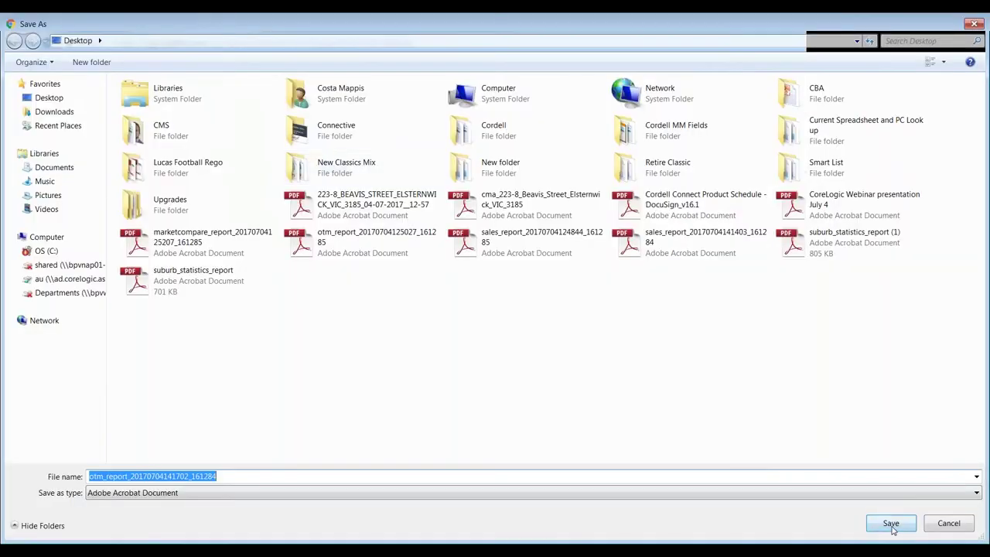
click(891, 524)
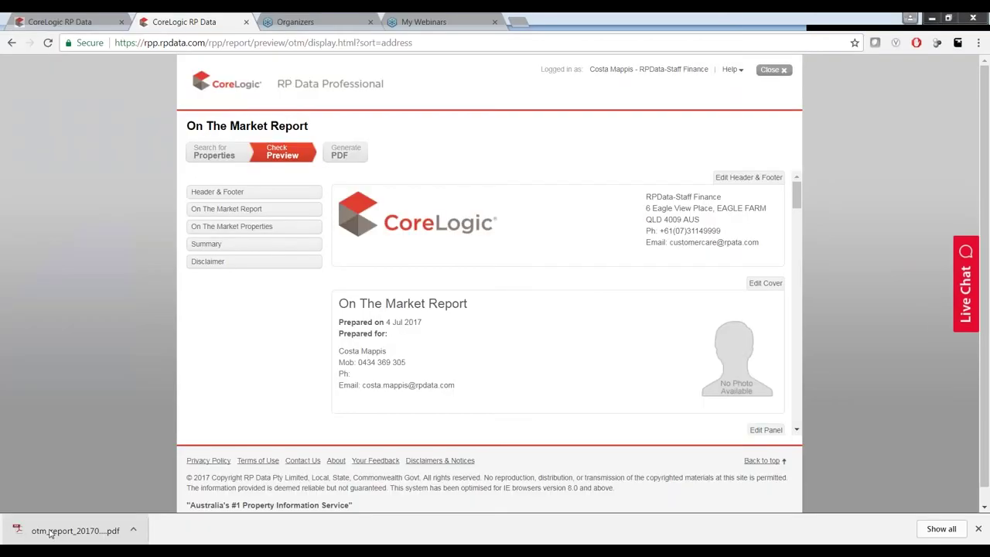
click(49, 531)
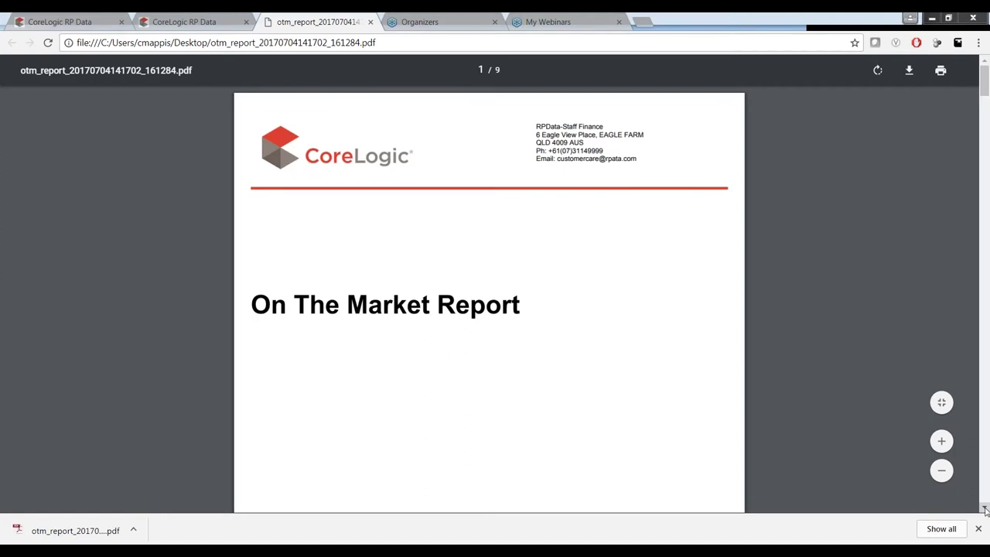
Step: Read through the nine-page report PDF down to the Summary and Disclaimer, then close it
scroll(986, 512, down, 2)
scroll(986, 512, down, 10)
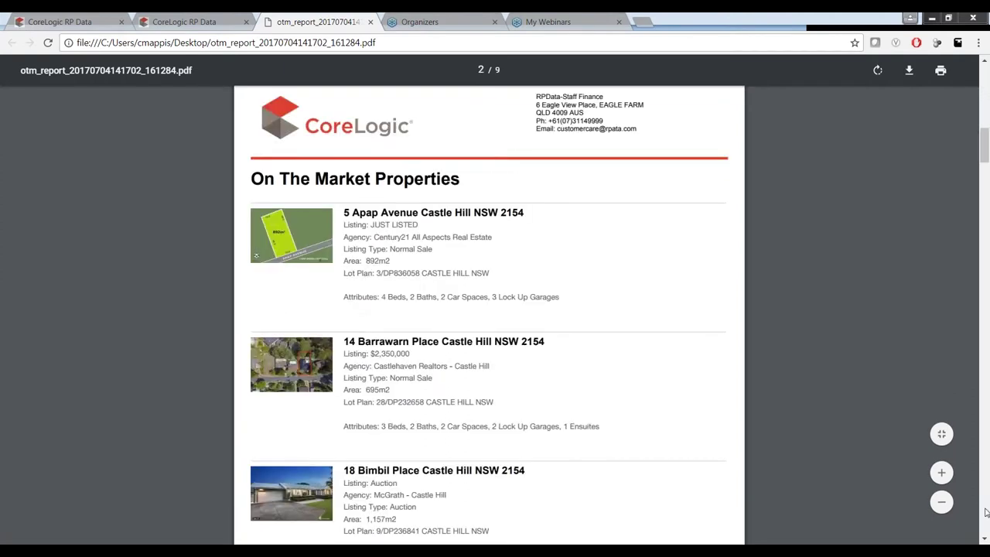
scroll(986, 512, down, 15)
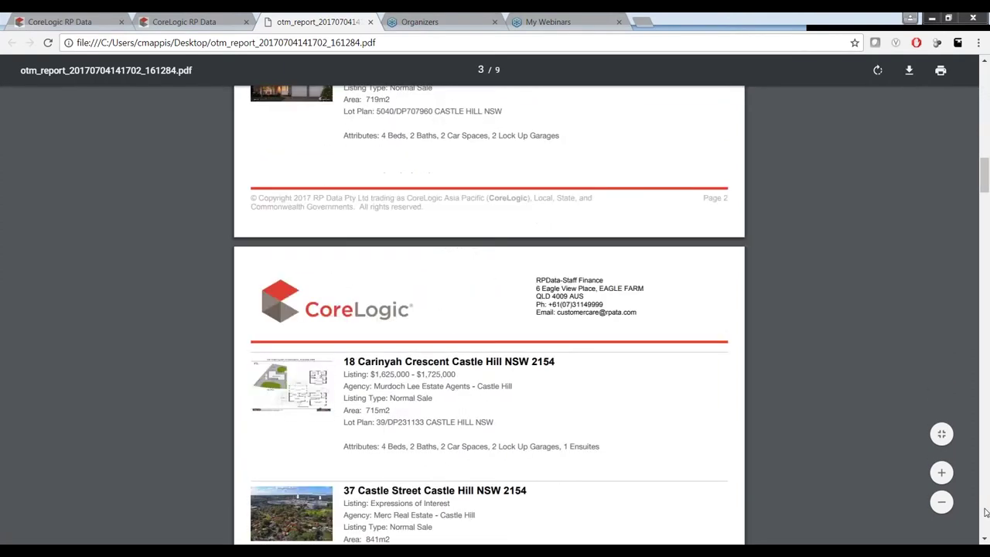
scroll(986, 512, down, 5)
scroll(986, 512, down, 10)
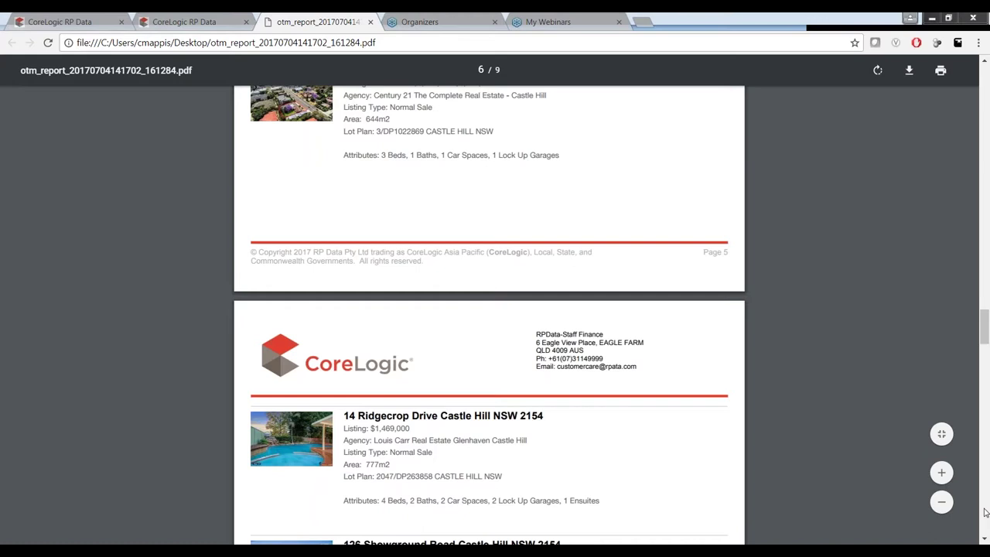
scroll(986, 512, down, 11)
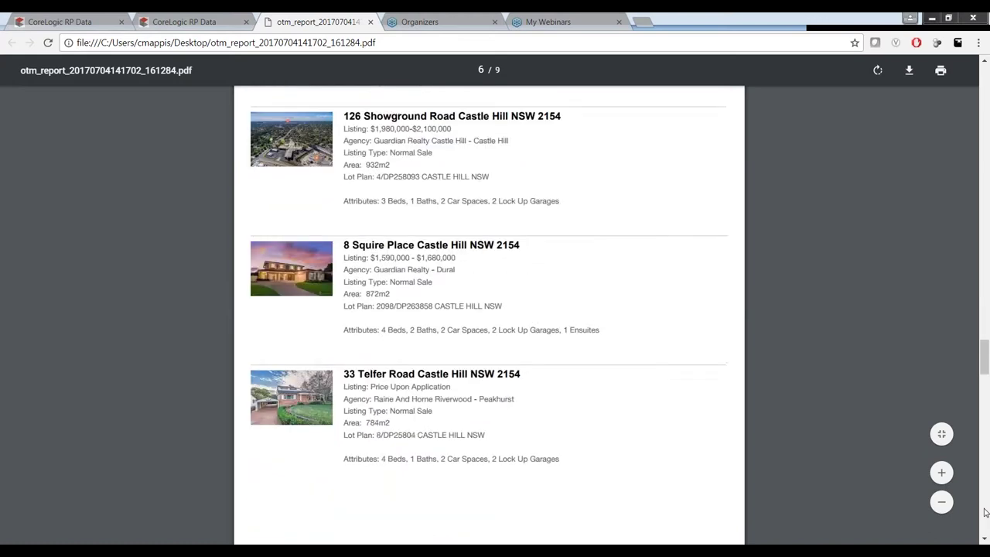
scroll(984, 526, down, 10)
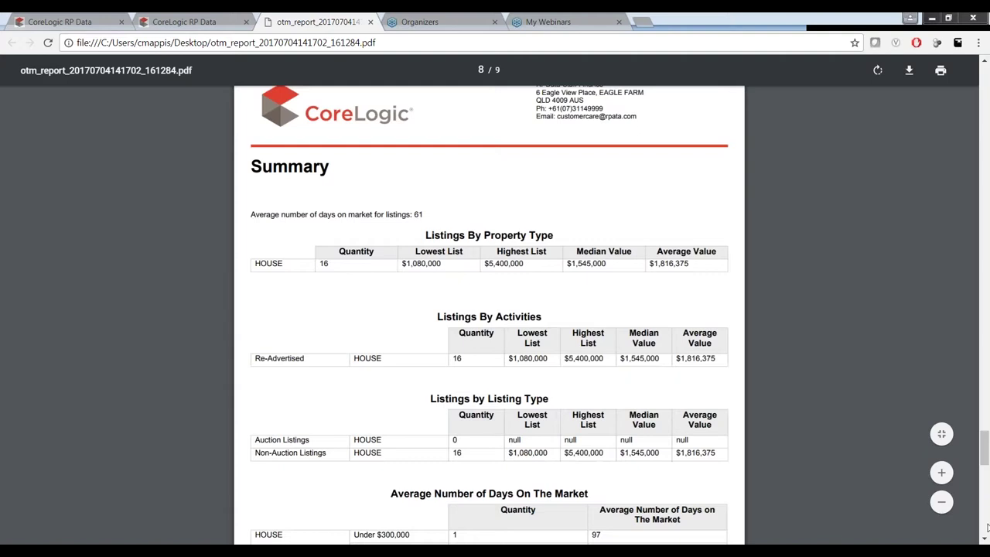
scroll(987, 527, down, 5)
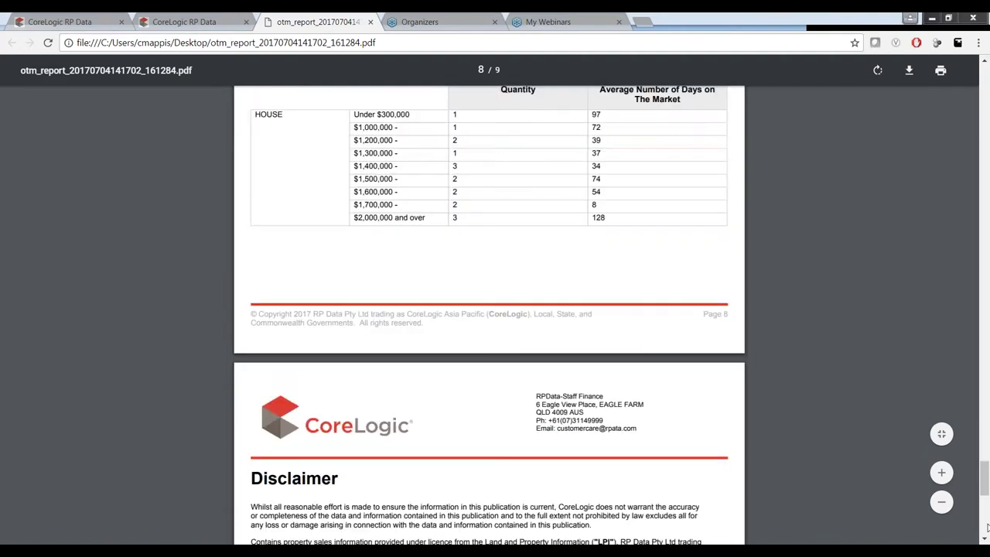
scroll(986, 527, down, 5)
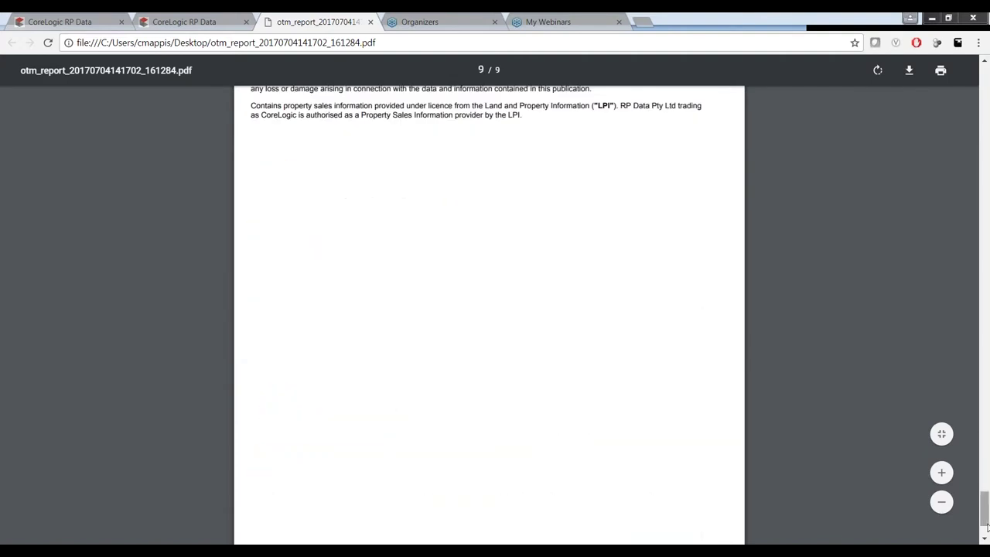
drag(986, 507, 984, 478)
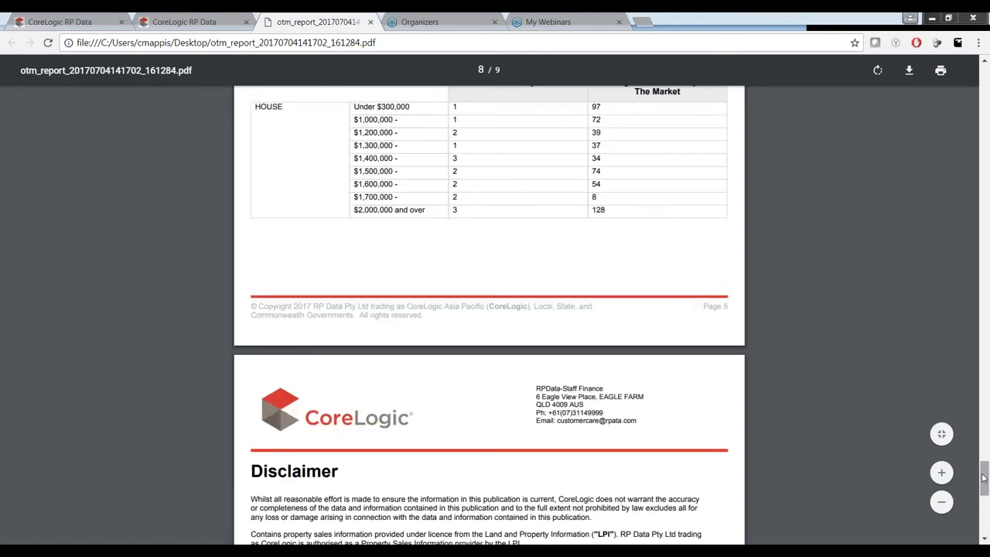
right_click(649, 267)
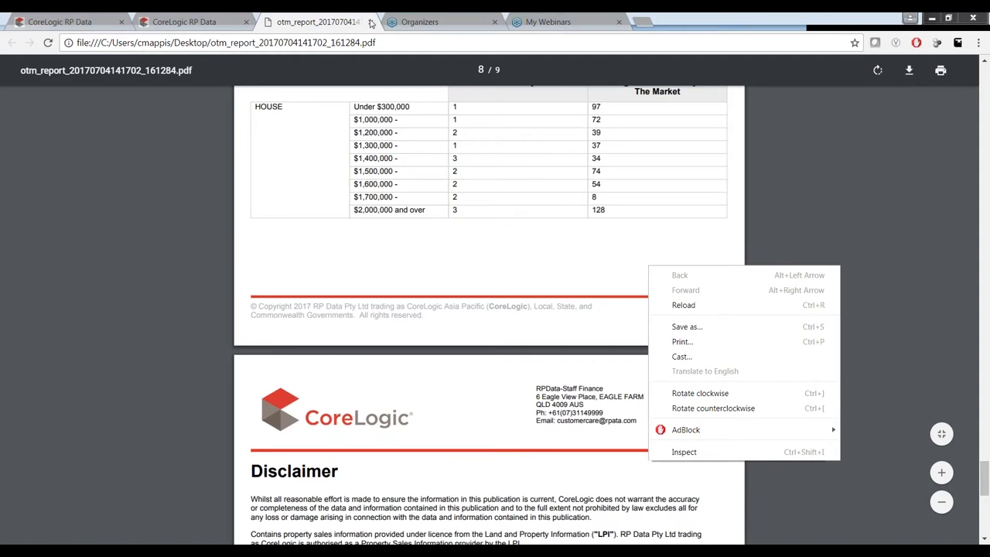
click(370, 22)
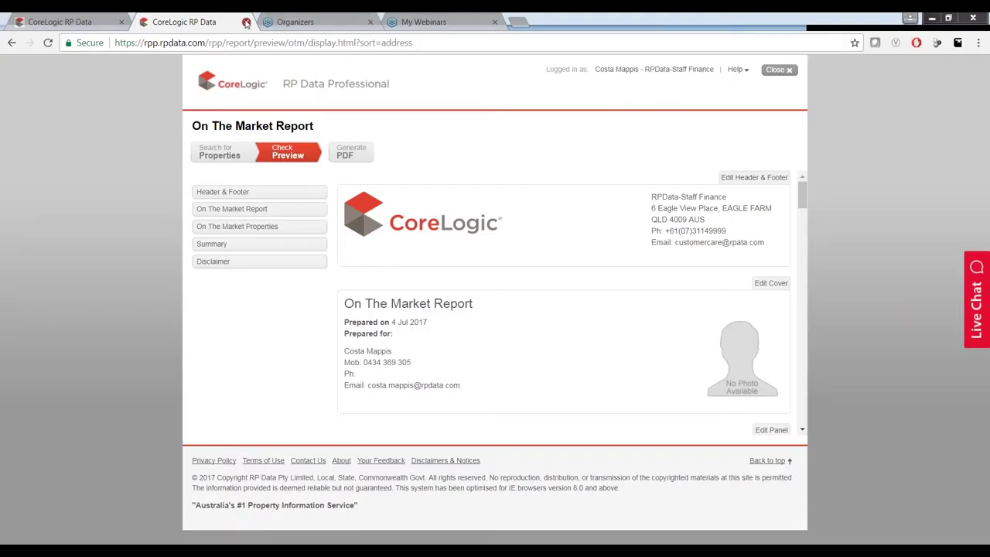
Step: Close the On The Market Report tab and go back to the first CoreLogic RP Data tab
click(245, 22)
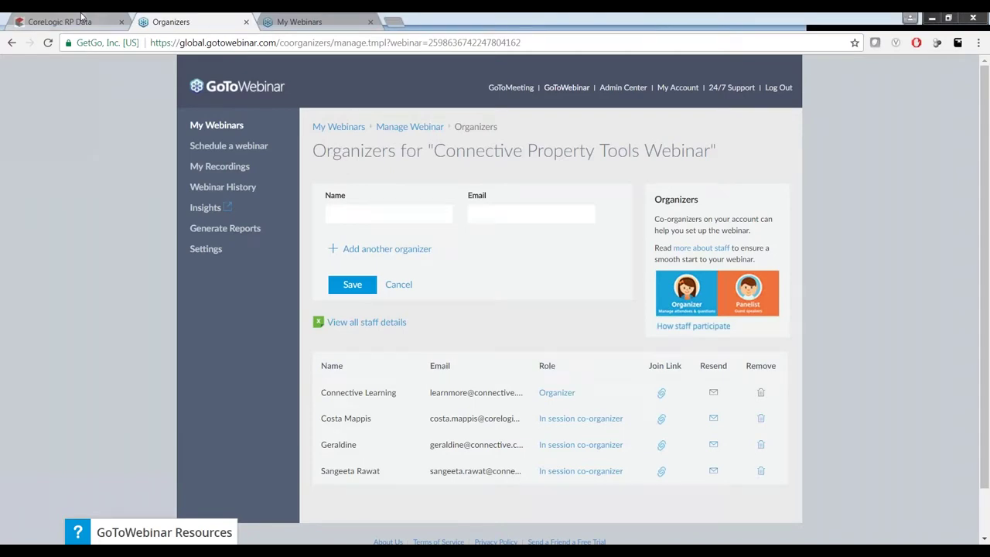
click(81, 17)
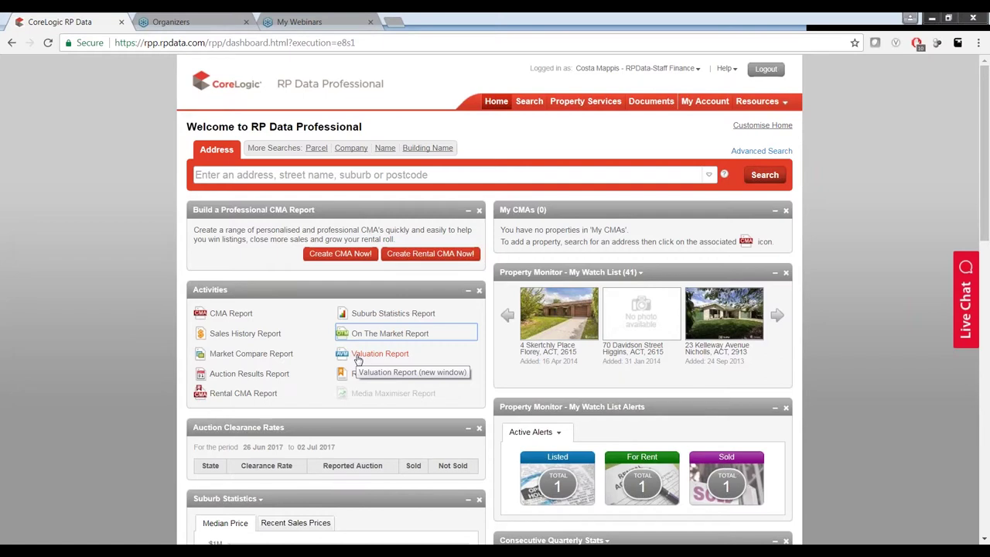
click(358, 360)
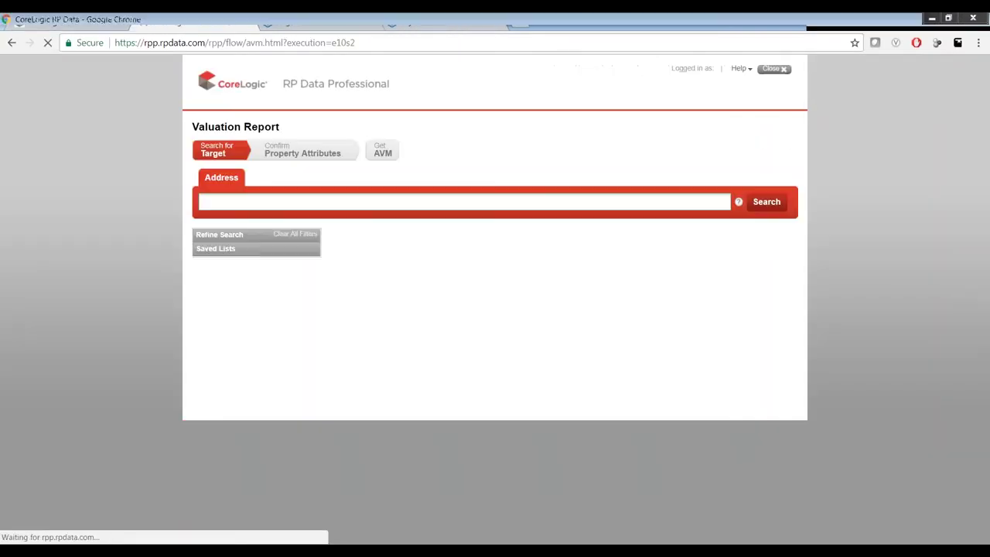
click(339, 203)
text(80 jenner rd)
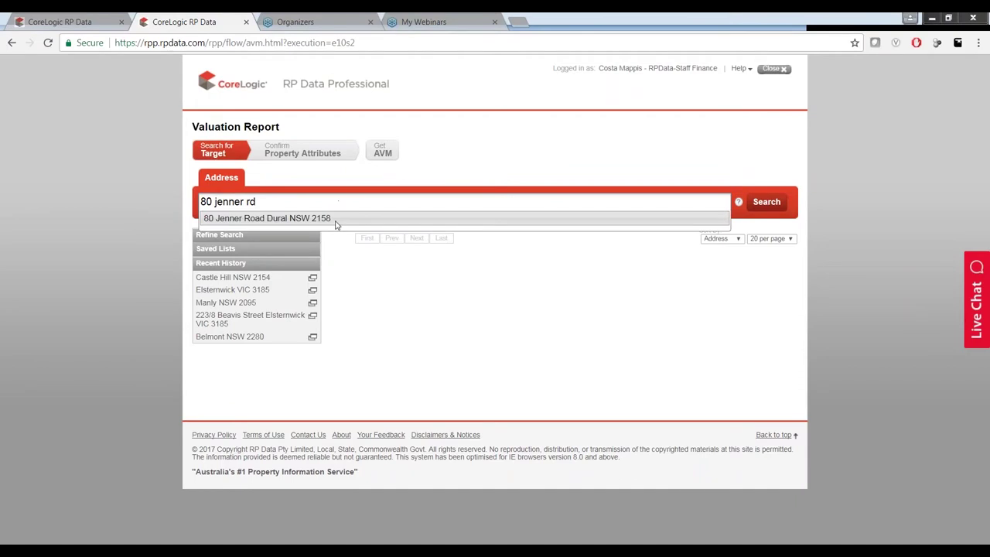
click(338, 222)
click(760, 207)
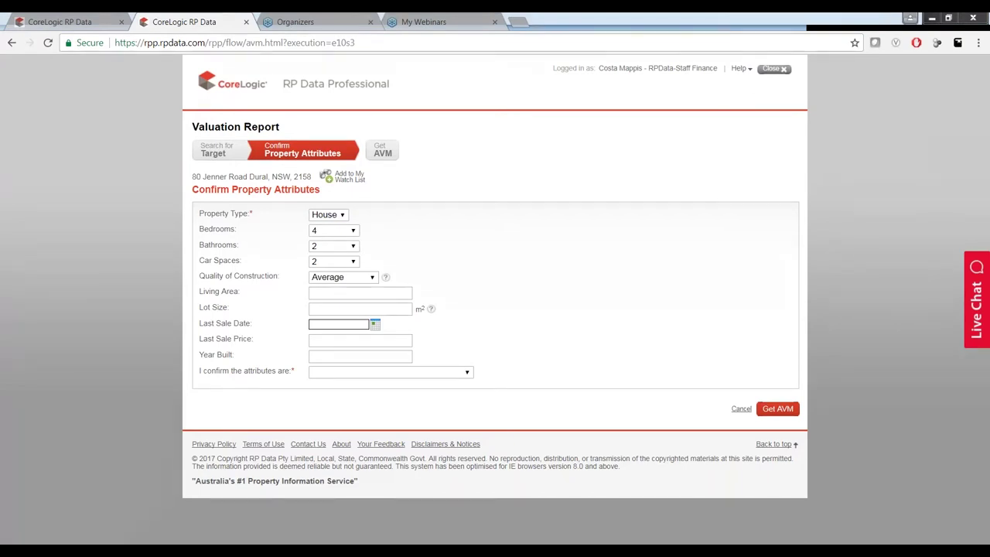
Step: Keep the bedroom count at 4 and set construction quality to Better
click(354, 233)
click(354, 233)
click(372, 279)
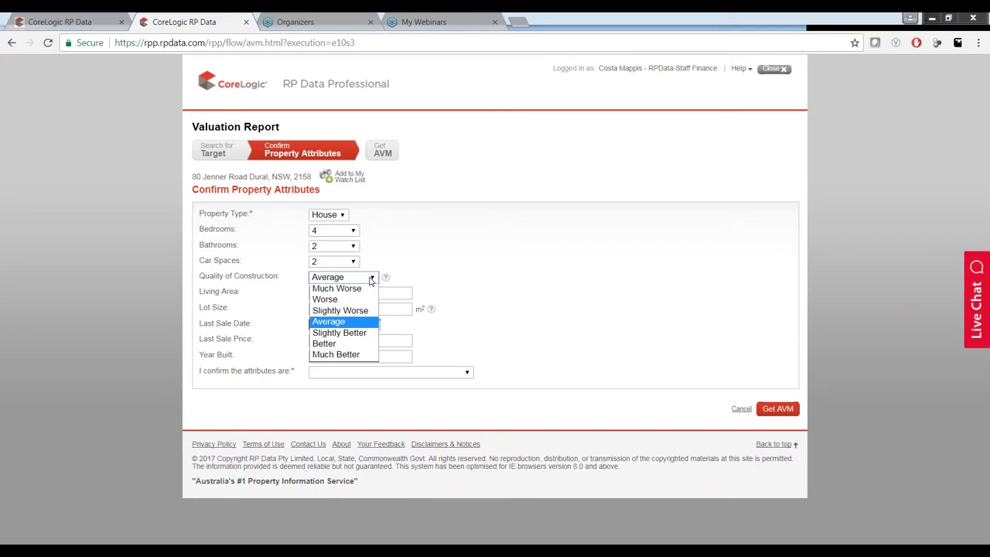
click(356, 344)
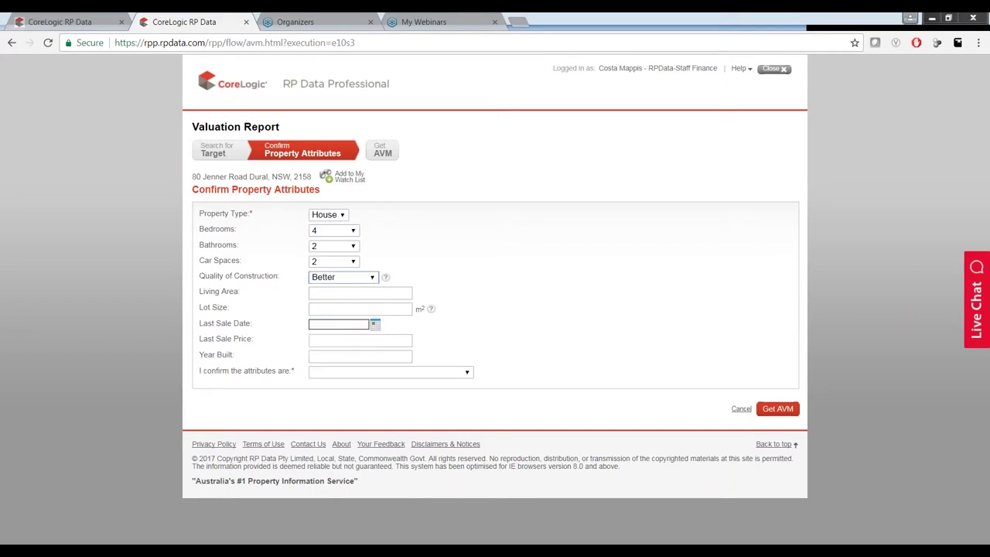
click(378, 278)
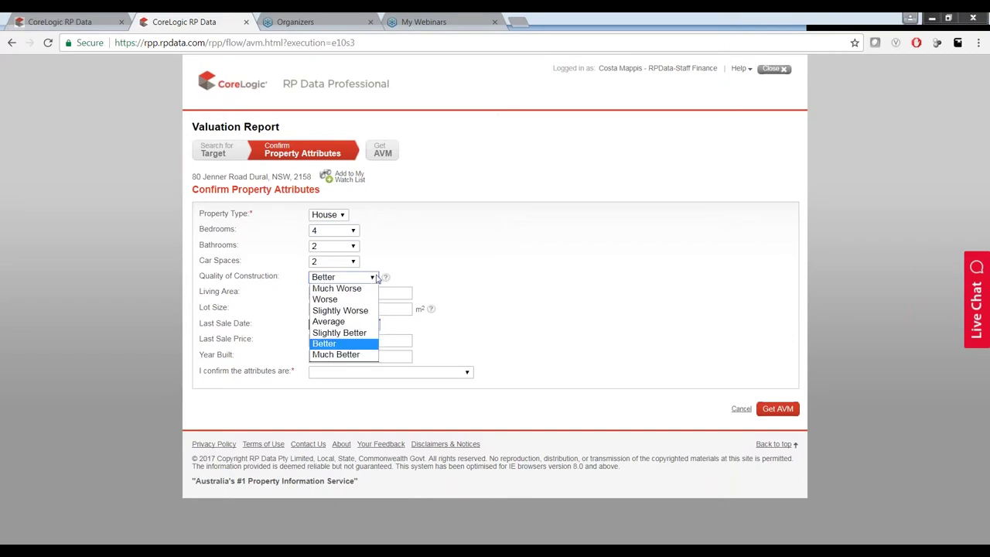
click(340, 343)
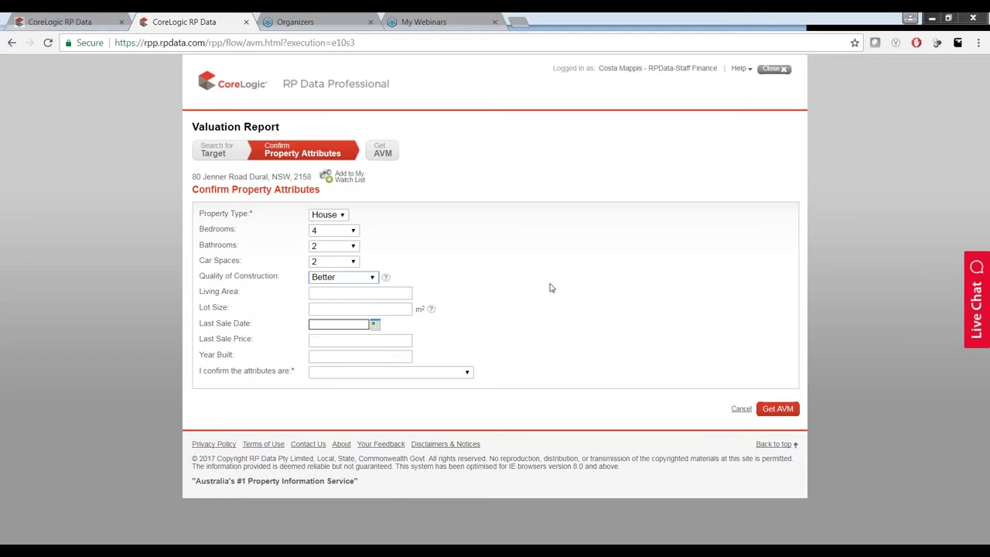